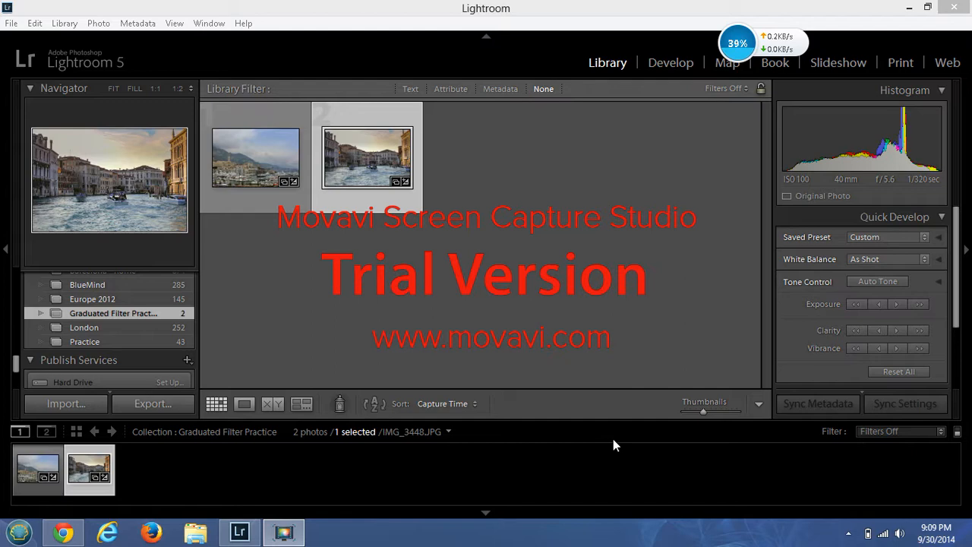
# Step: Open the Venice canal photo in the Develop module, activate the Graduated Filter tool and reset all the photo's adjustments
pyautogui.click(683, 70)
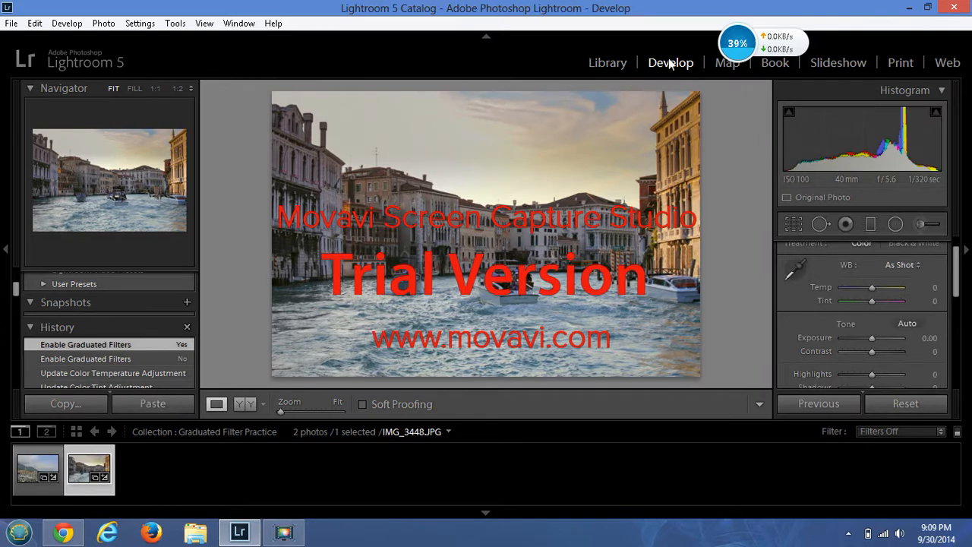
pyautogui.click(870, 224)
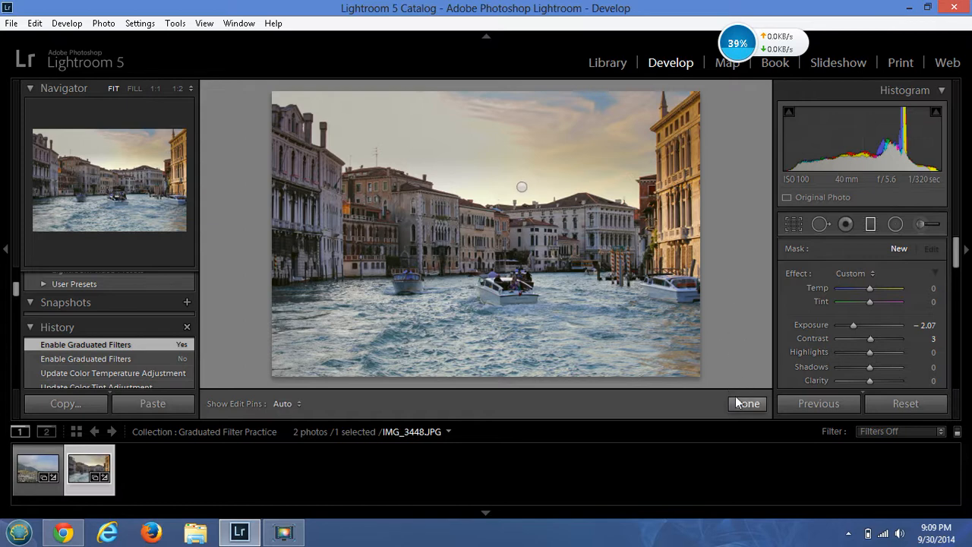
pyautogui.click(914, 403)
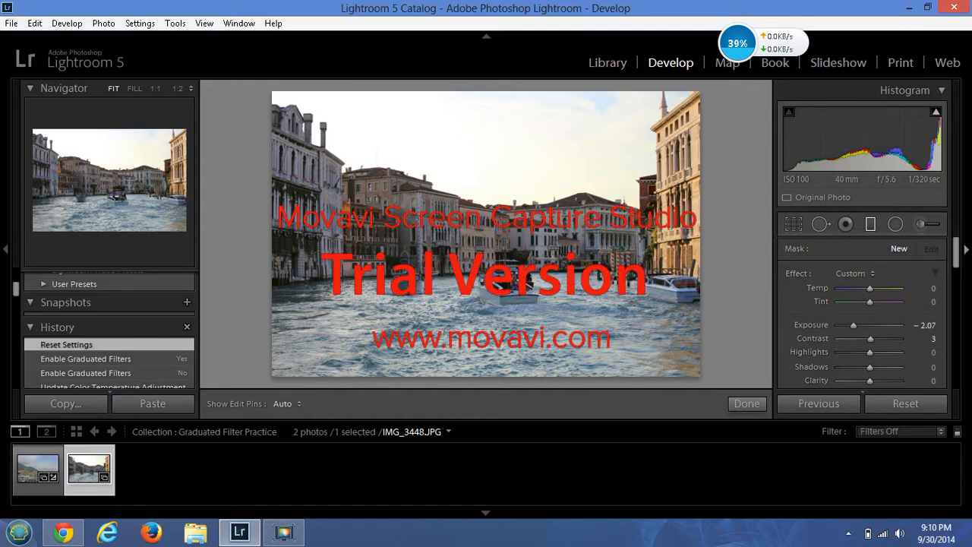
# Step: Set the graduated filter's exposure to -2.90 and draw the filter downward from the sky across the rooftops
pyautogui.moveTo(956, 254); pyautogui.dragTo(955, 254)
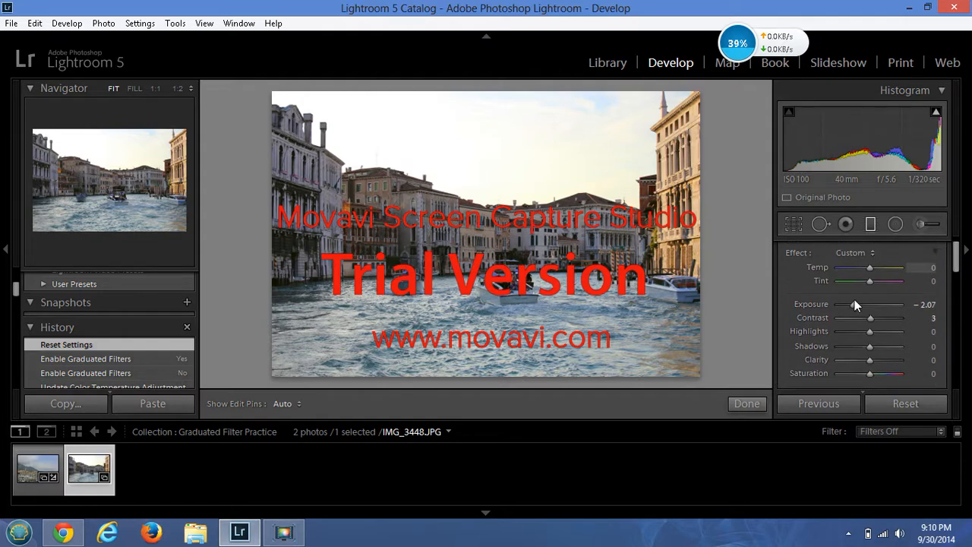
pyautogui.moveTo(852, 307); pyautogui.dragTo(846, 305)
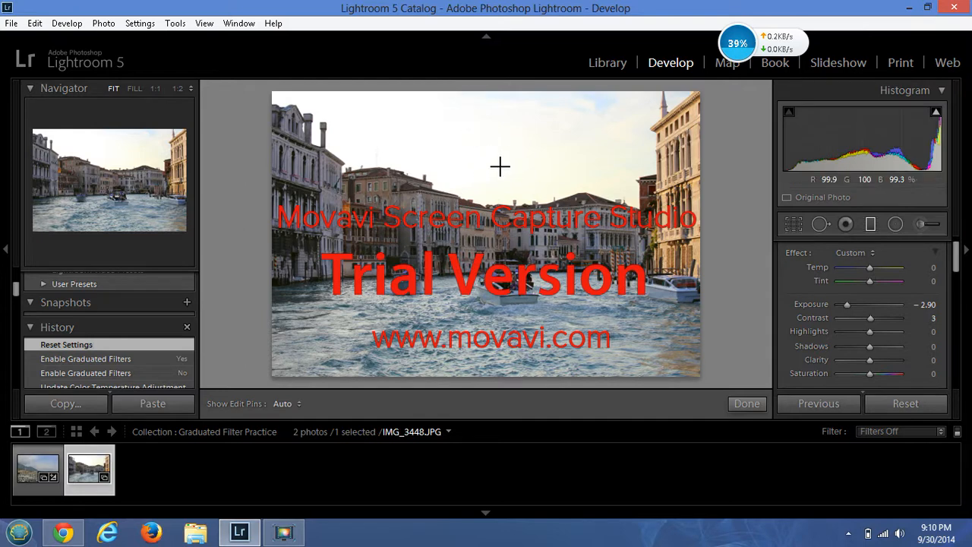
pyautogui.moveTo(499, 182); pyautogui.dragTo(494, 239)
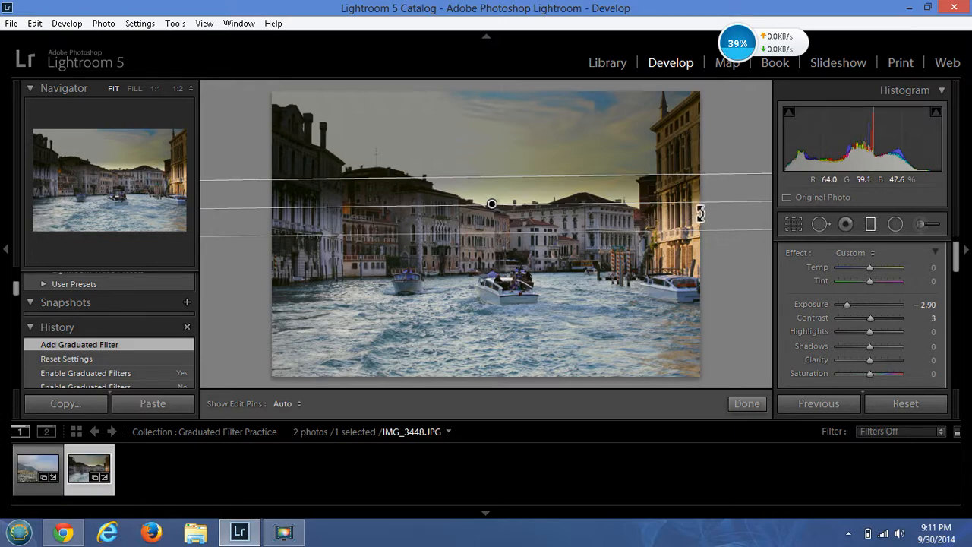
# Step: Tilt the graduated filter slightly down to the right, widen its transition zone and reposition it around the roofline
pyautogui.moveTo(695, 207); pyautogui.dragTo(621, 207)
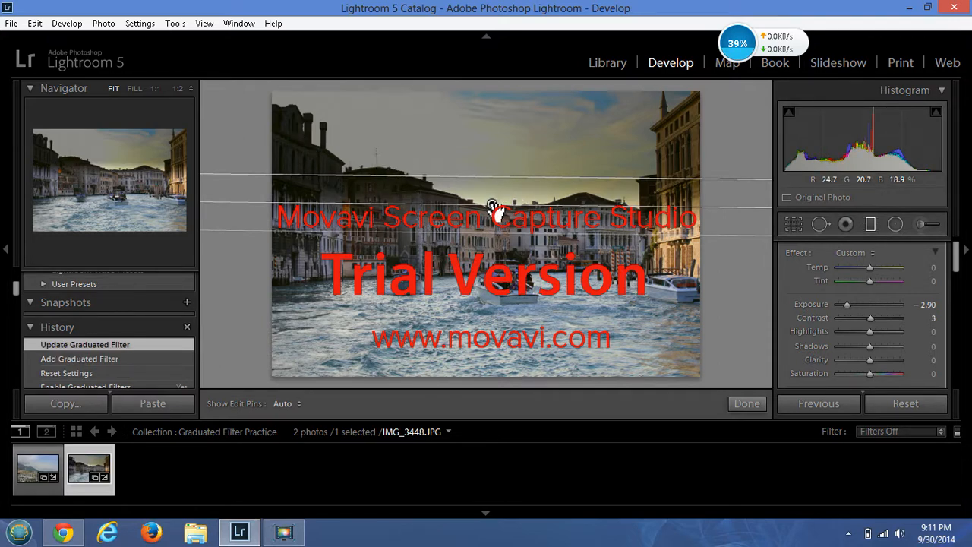
pyautogui.moveTo(493, 205); pyautogui.dragTo(511, 196)
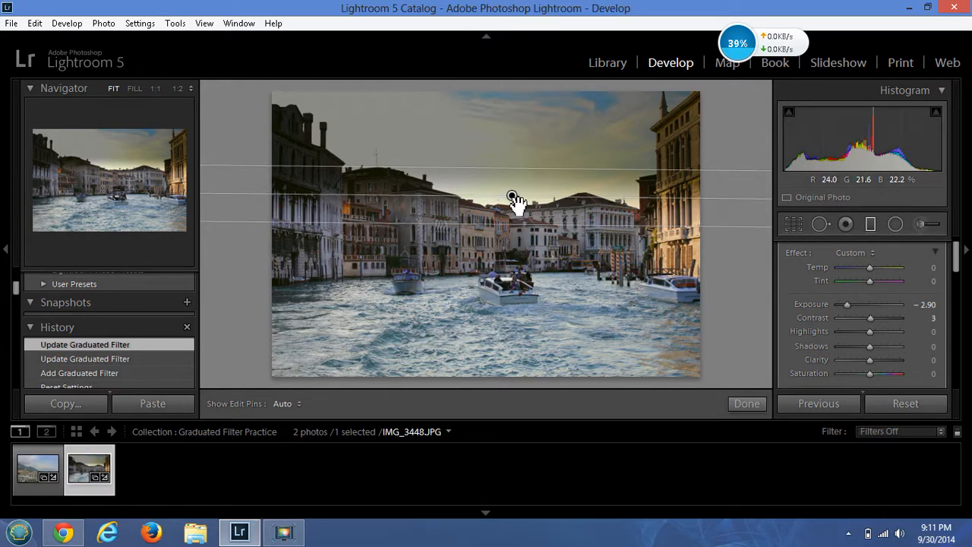
pyautogui.moveTo(519, 233); pyautogui.dragTo(521, 336)
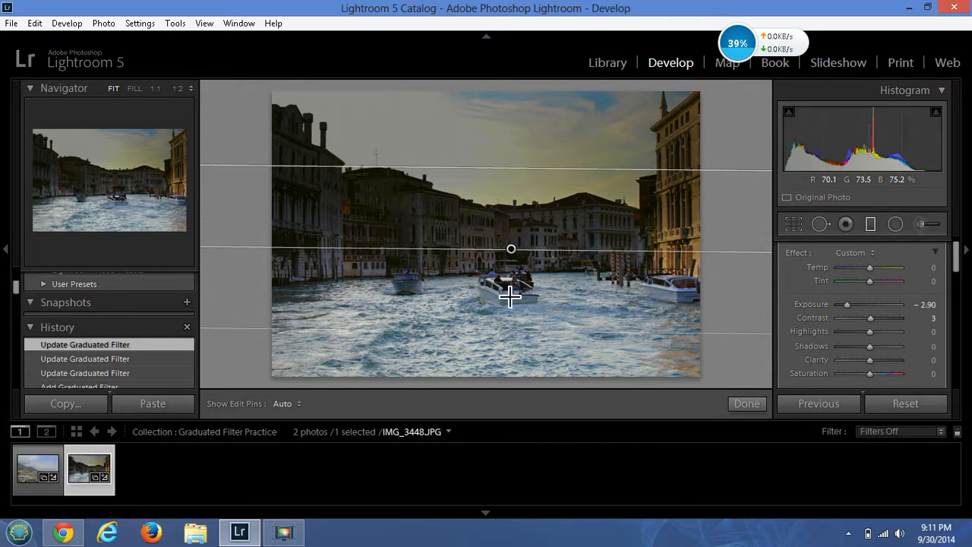
pyautogui.moveTo(515, 243); pyautogui.dragTo(506, 211)
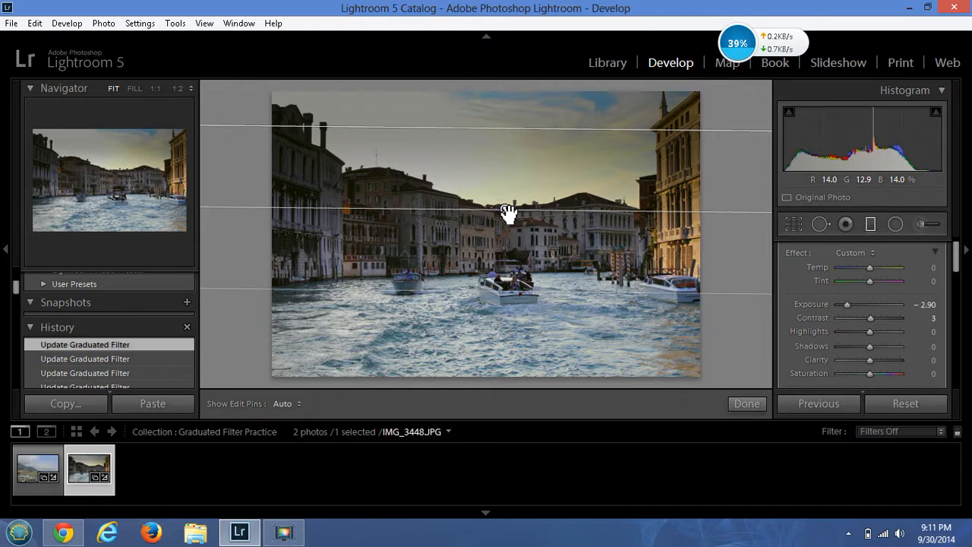
pyautogui.moveTo(518, 297); pyautogui.dragTo(515, 264)
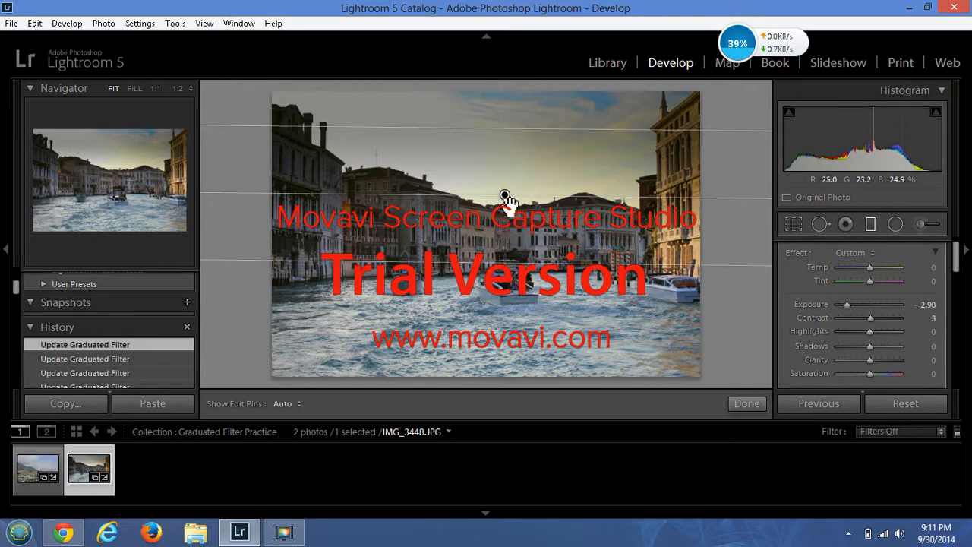
pyautogui.moveTo(506, 197); pyautogui.dragTo(521, 193)
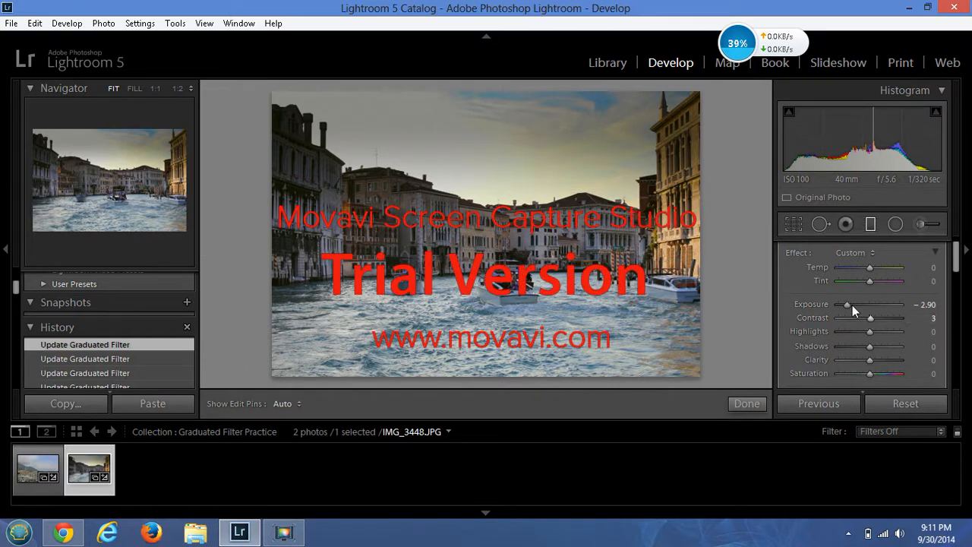
# Step: Set the filter's exposure to -1.42, contrast to 20, highlights to -100 and shadows to 100
pyautogui.moveTo(849, 306); pyautogui.dragTo(854, 307)
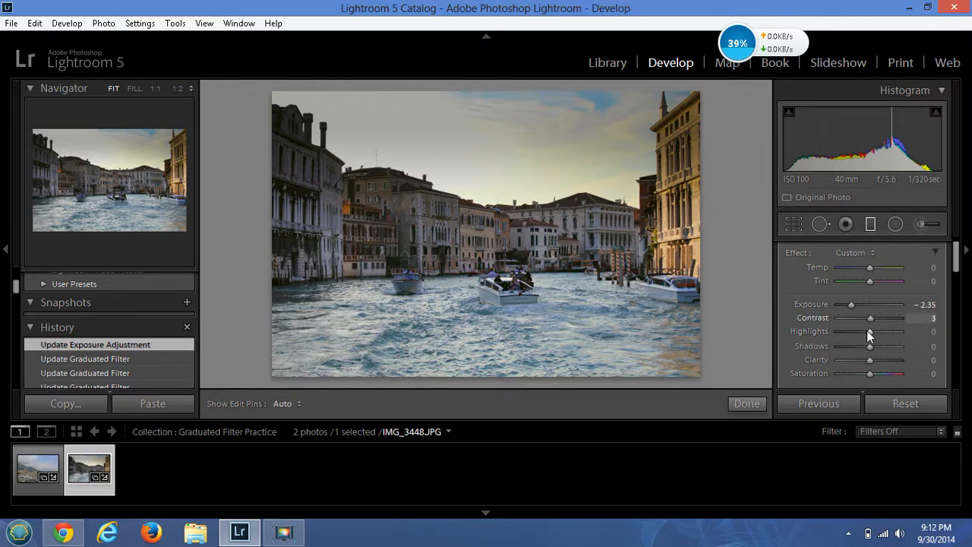
pyautogui.moveTo(870, 331); pyautogui.dragTo(925, 347)
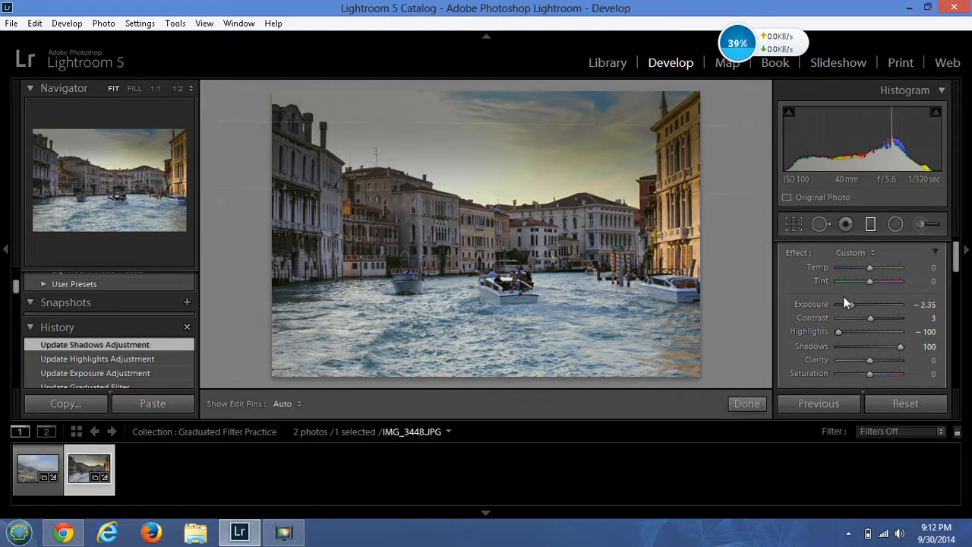
pyautogui.moveTo(852, 305); pyautogui.dragTo(877, 321)
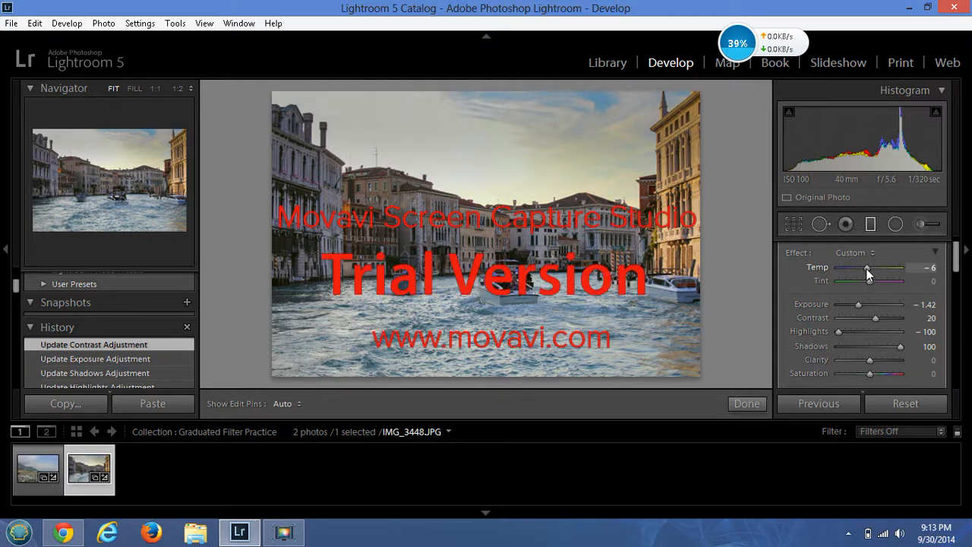
# Step: Try the coldest and warmest temperatures on the filtered sky, settling on temperature 29 and tint 20
pyautogui.moveTo(866, 268); pyautogui.dragTo(833, 270)
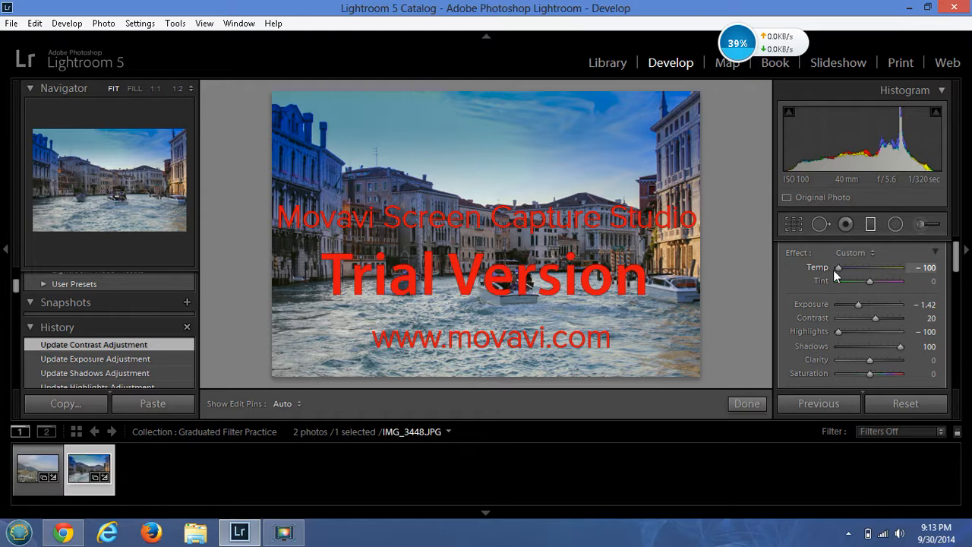
pyautogui.moveTo(834, 270); pyautogui.dragTo(896, 277)
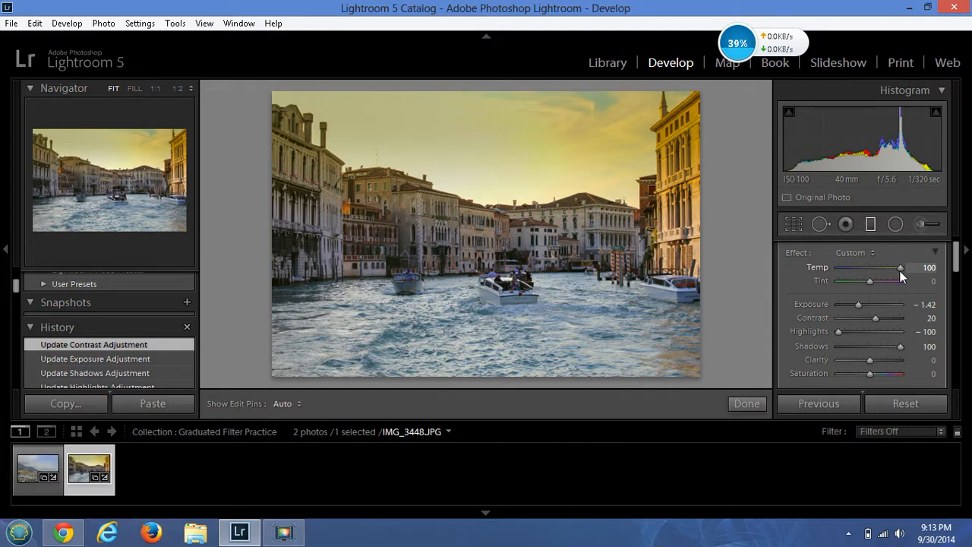
pyautogui.moveTo(900, 271); pyautogui.dragTo(878, 285)
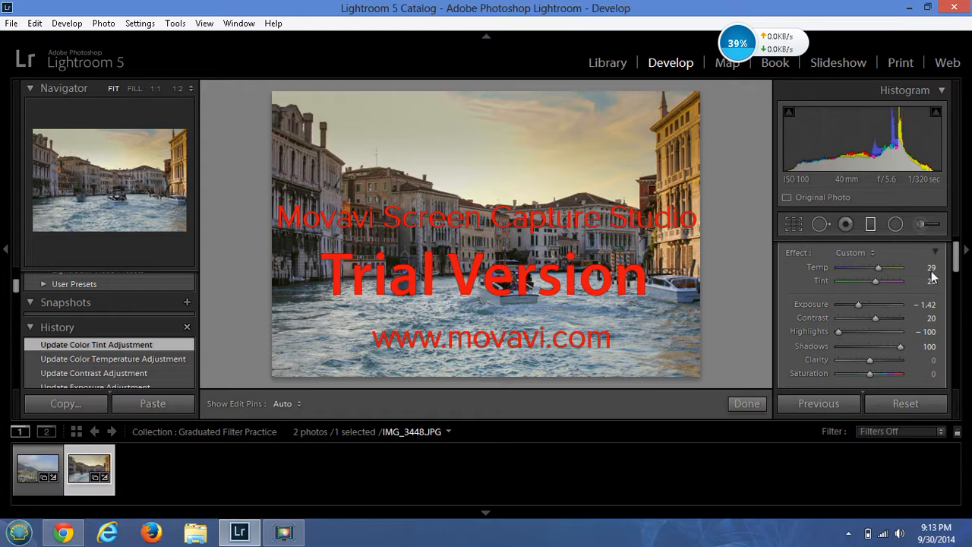
# Step: Compare the Venice photo with the graduated filter switched off and on, leave it enabled and finish the filter editing
pyautogui.moveTo(956, 262); pyautogui.dragTo(955, 305)
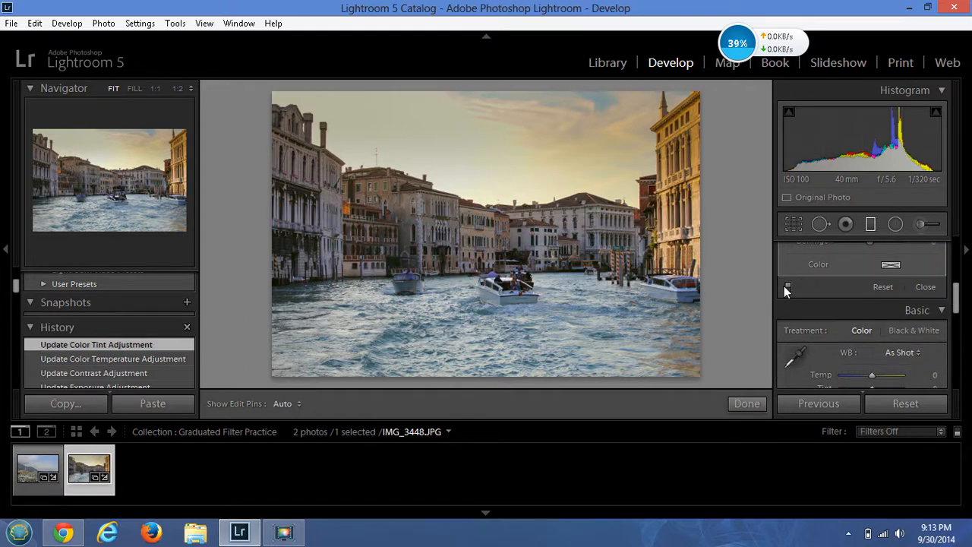
pyautogui.click(788, 286)
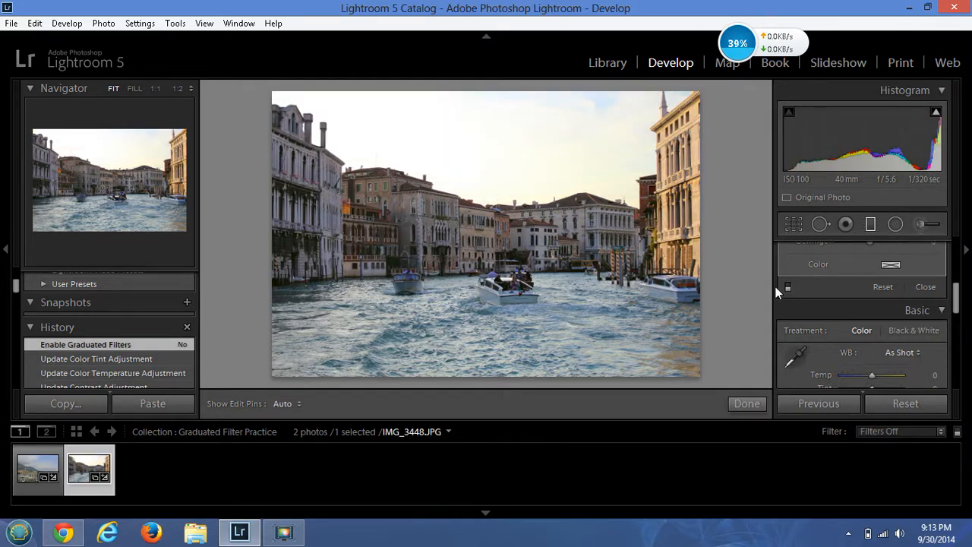
pyautogui.click(788, 288)
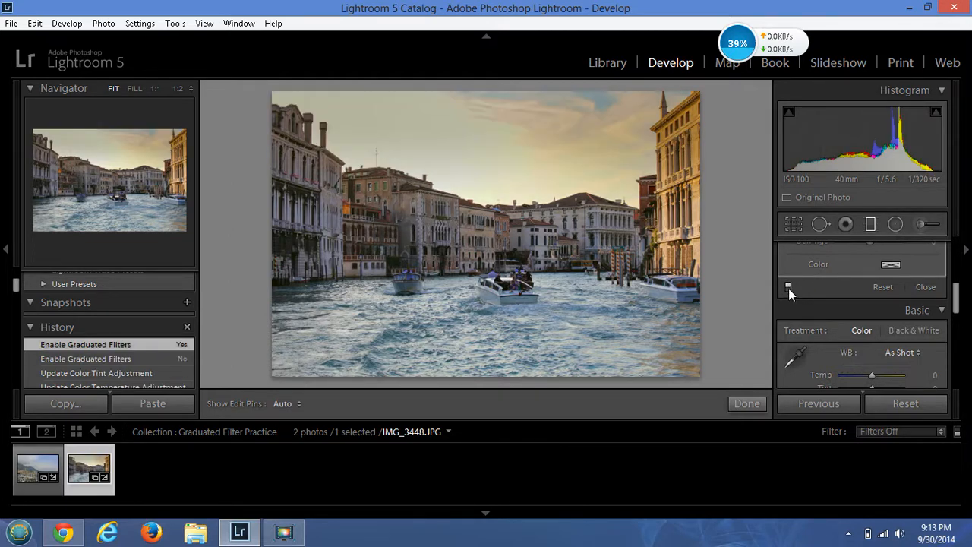
pyautogui.click(789, 288)
pyautogui.click(789, 288)
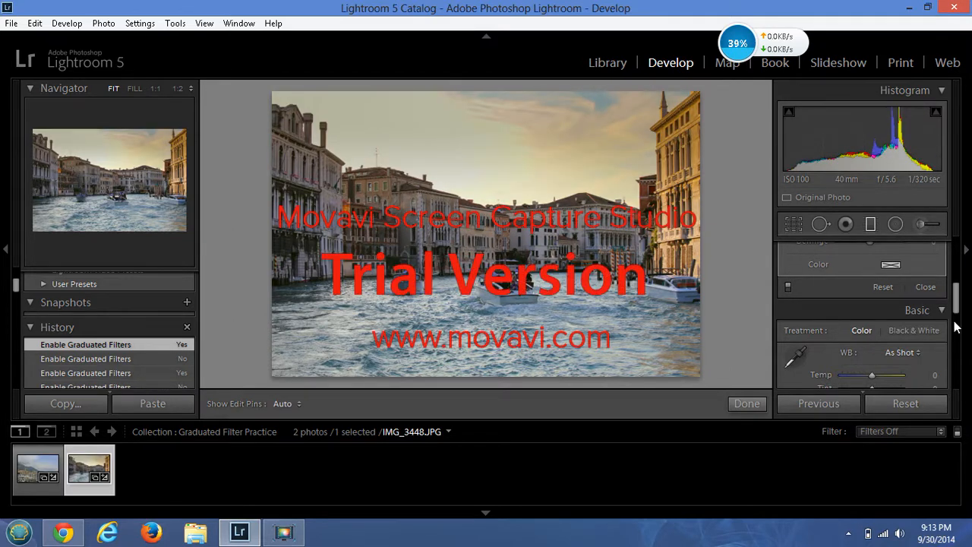
pyautogui.scroll(5, 957, 308)
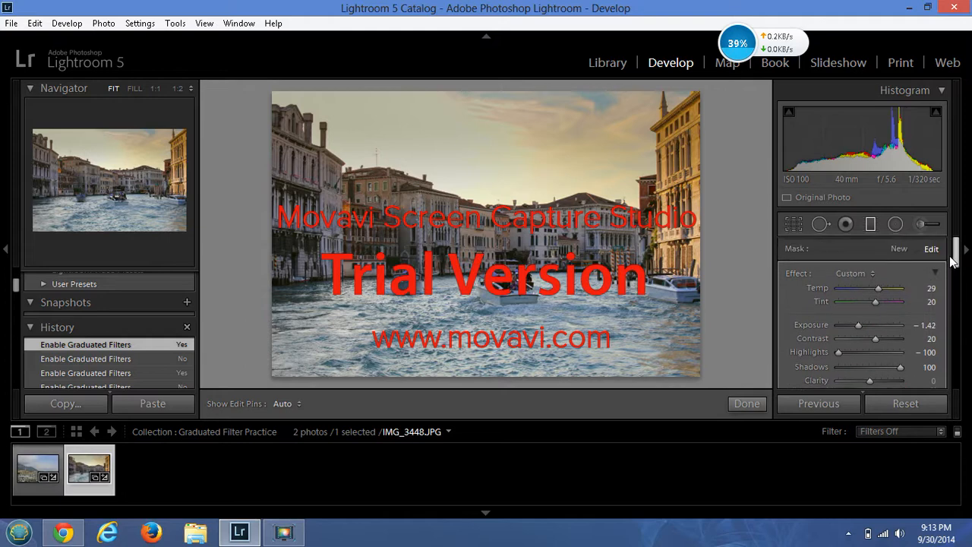
pyautogui.click(746, 405)
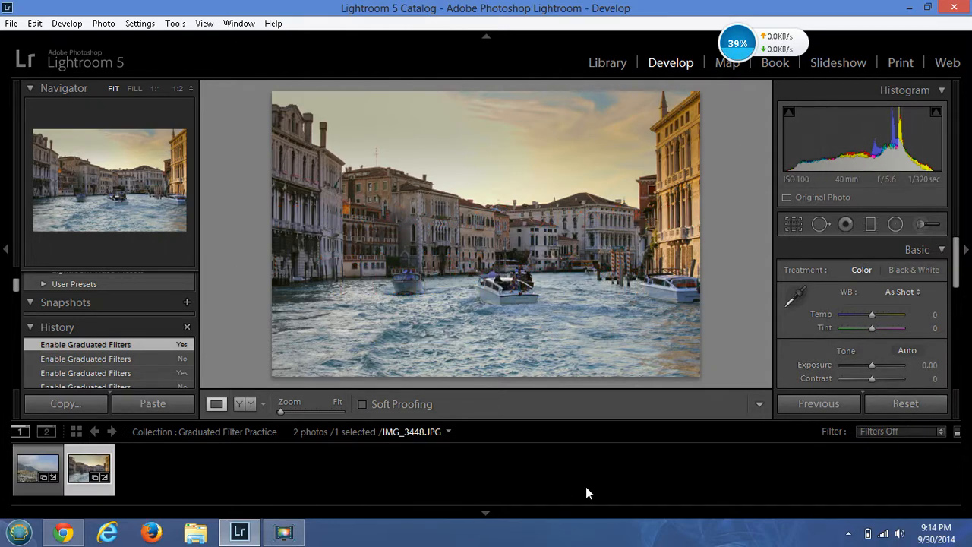
# Step: Switch to the harbour photo IMG_3065.JPG and reset all its develop adjustments, including the existing graduated filter
pyautogui.click(26, 475)
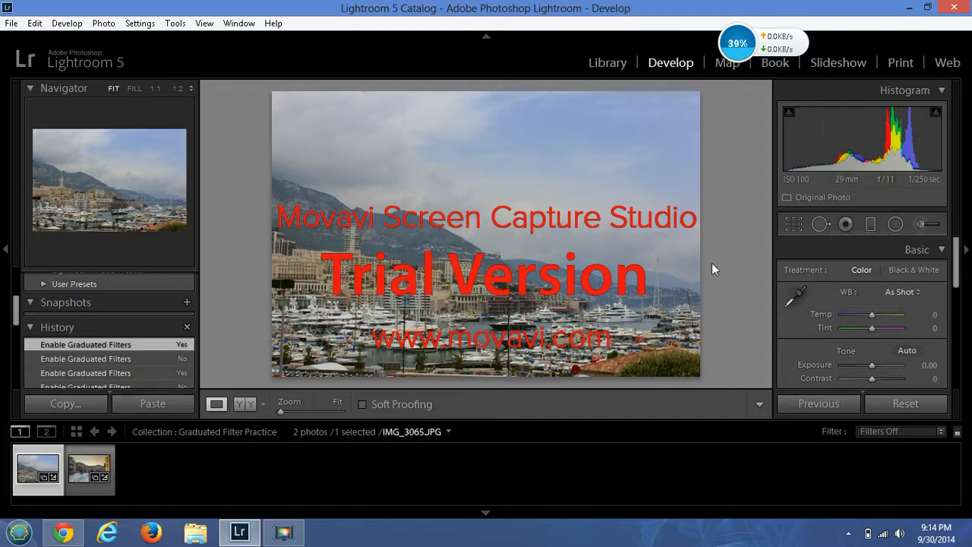
pyautogui.click(874, 224)
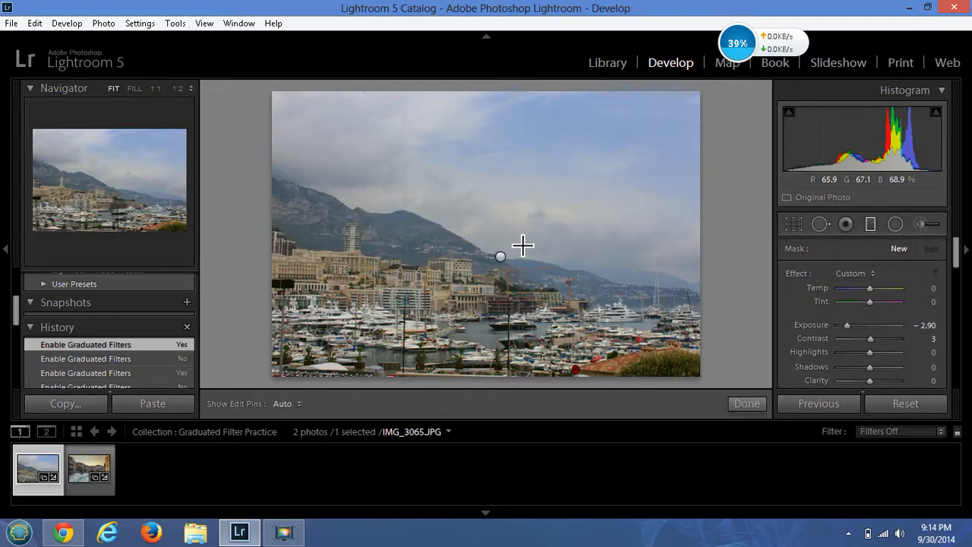
pyautogui.click(899, 410)
pyautogui.click(899, 408)
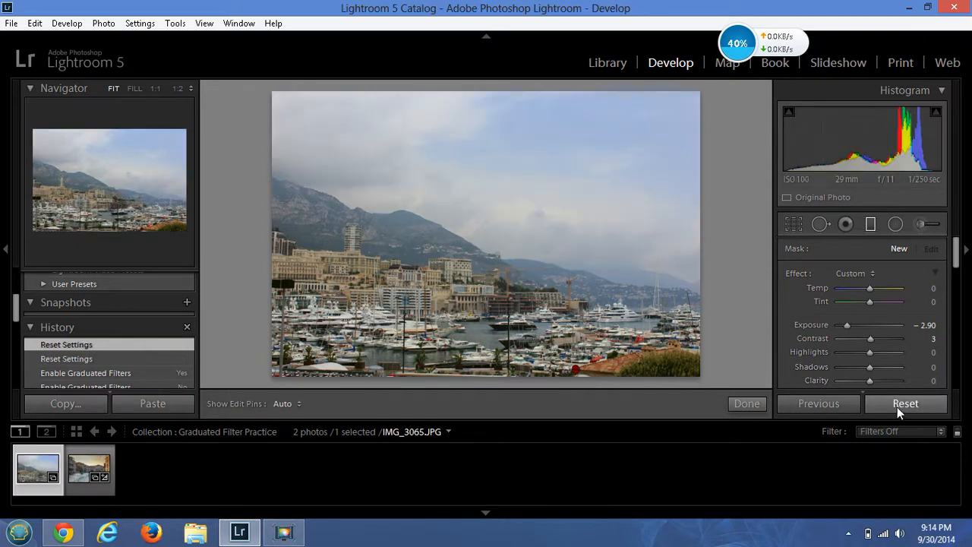
pyautogui.click(760, 405)
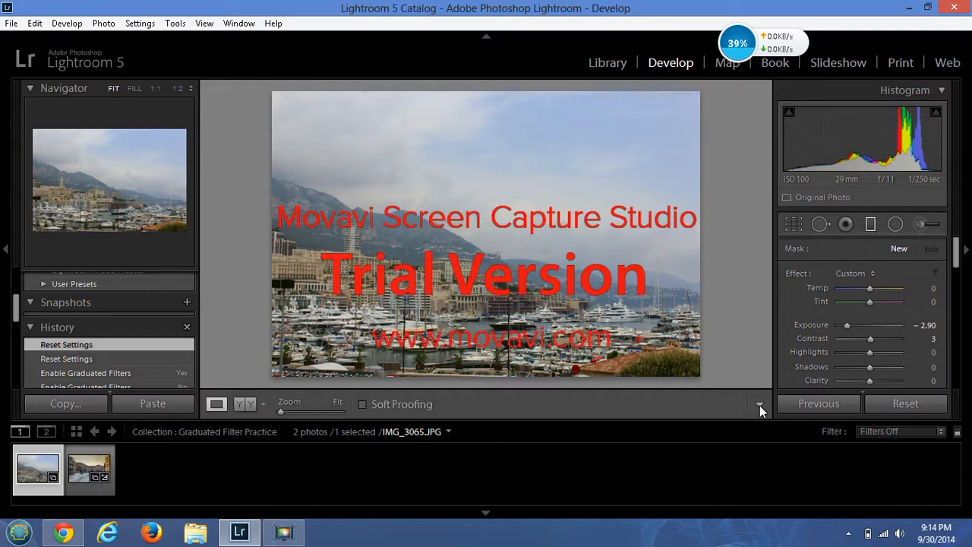
pyautogui.click(893, 407)
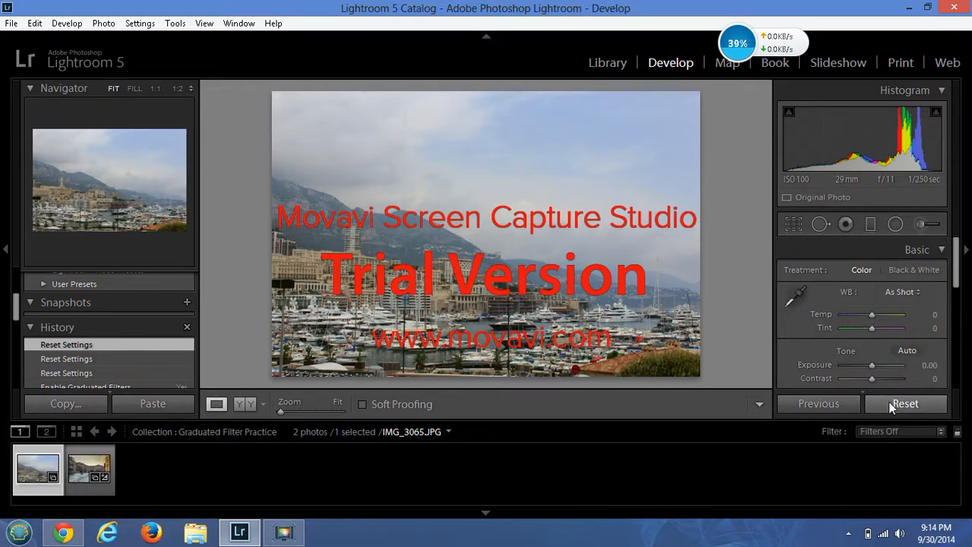
# Step: Draw a new graduated filter over the harbour photo's sky, angled to follow the mountain slope down to the right
pyautogui.click(870, 226)
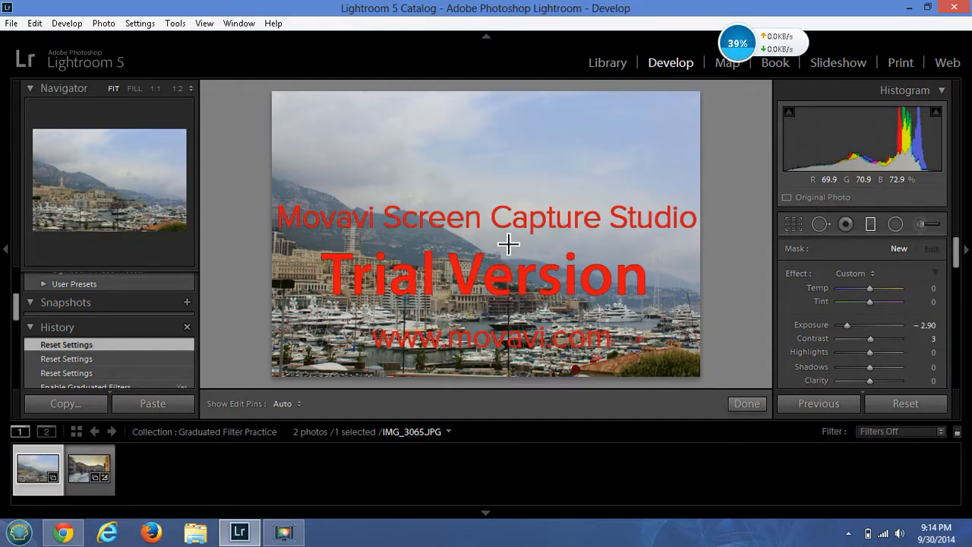
pyautogui.moveTo(520, 229); pyautogui.dragTo(499, 275)
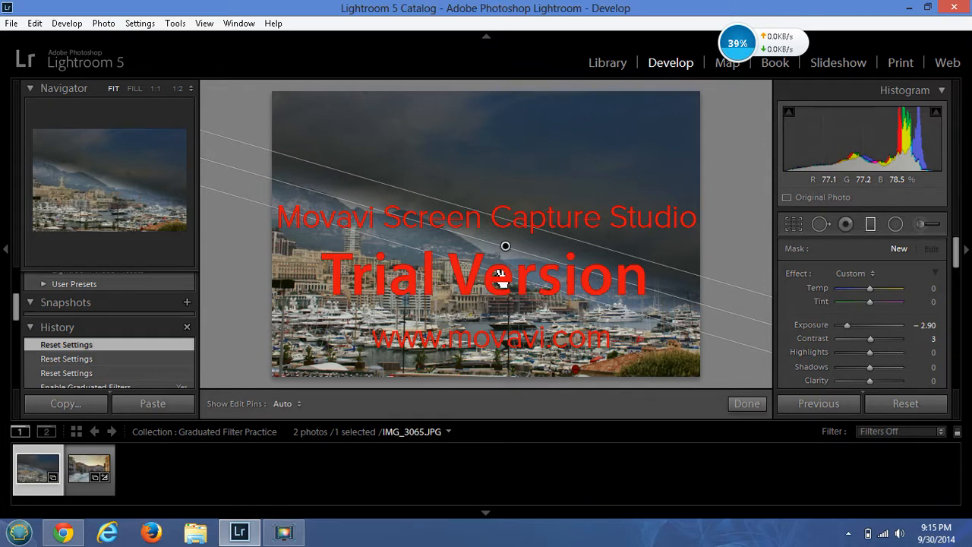
pyautogui.moveTo(500, 275); pyautogui.dragTo(499, 297)
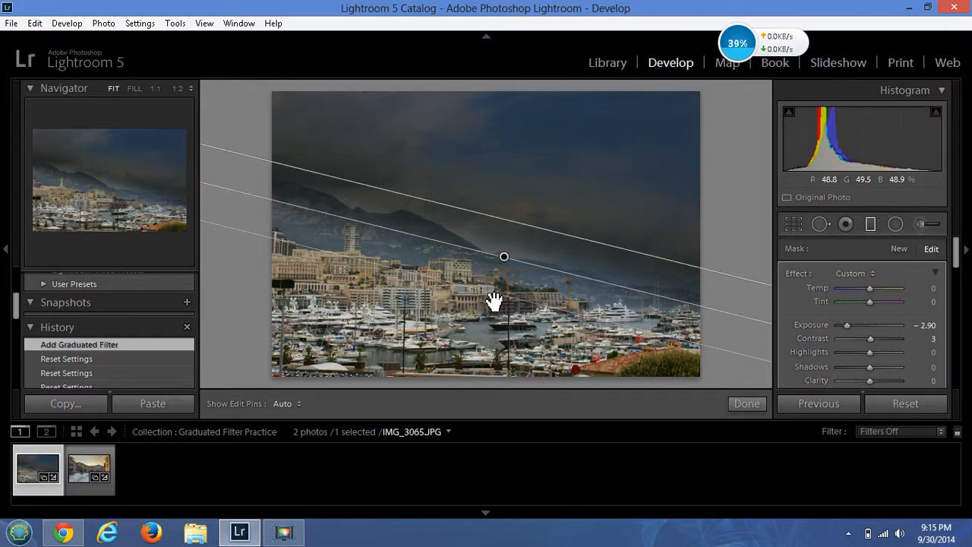
# Step: Widen the angled filter's transition zone slightly and fine-tune its position along the mountain ridge
pyautogui.moveTo(494, 300); pyautogui.dragTo(494, 308)
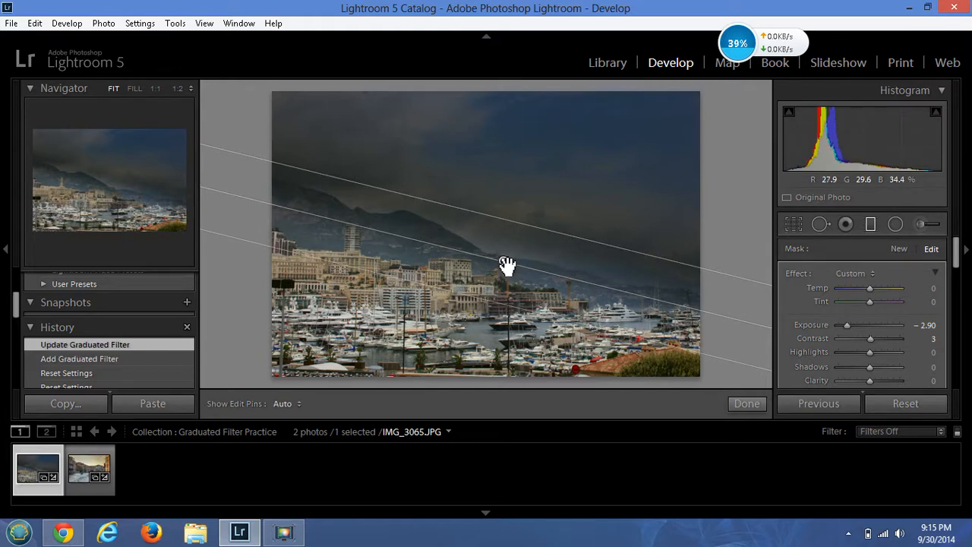
pyautogui.moveTo(507, 264); pyautogui.dragTo(505, 259)
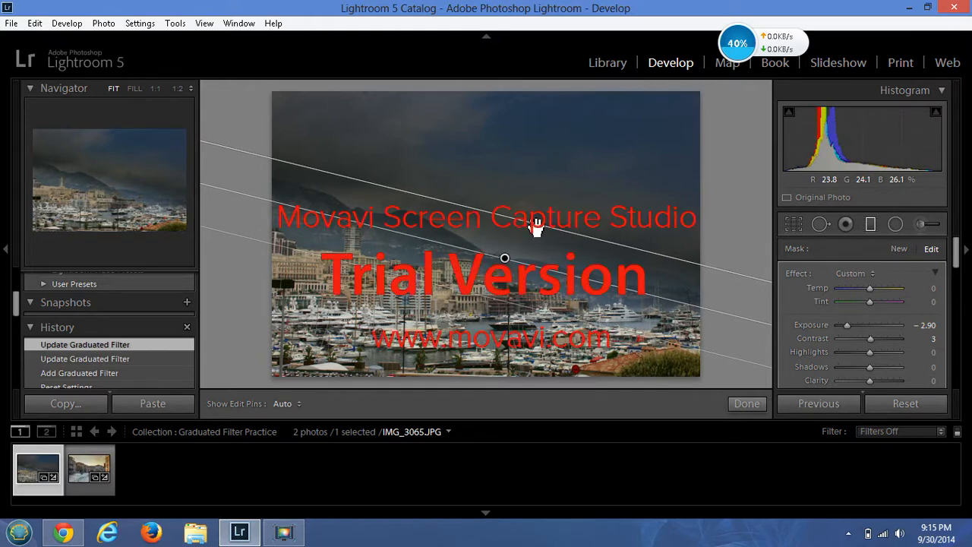
pyautogui.moveTo(536, 227)
pyautogui.mouseDown()
pyautogui.moveTo(541, 215)
pyautogui.moveTo(540, 225)
pyautogui.mouseUp()
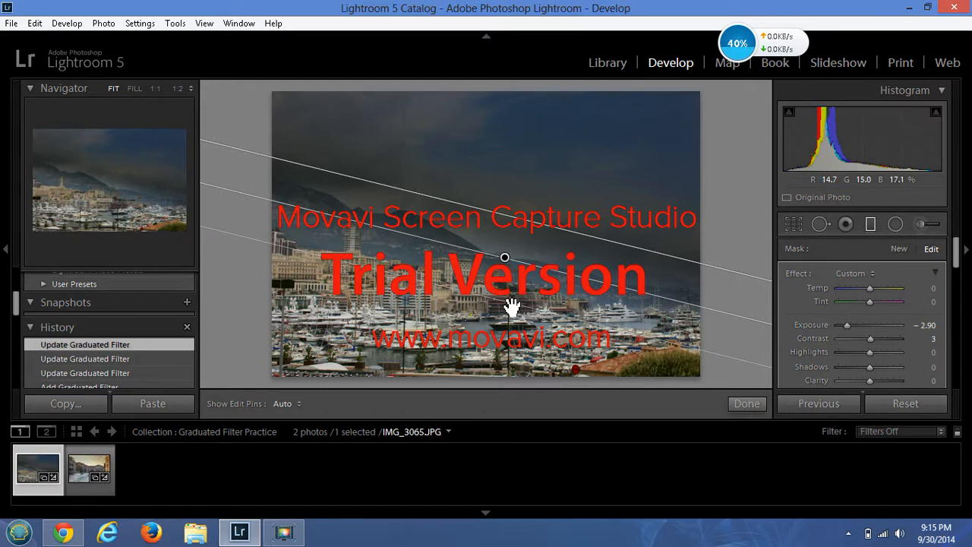
# Step: Extend the angled filter's transition slightly toward the harbour, nudge its centre along the ridge, and set its exposure to −0.78
pyautogui.moveTo(511, 307)
pyautogui.mouseDown()
pyautogui.moveTo(509, 319)
pyautogui.moveTo(508, 303)
pyautogui.mouseUp()
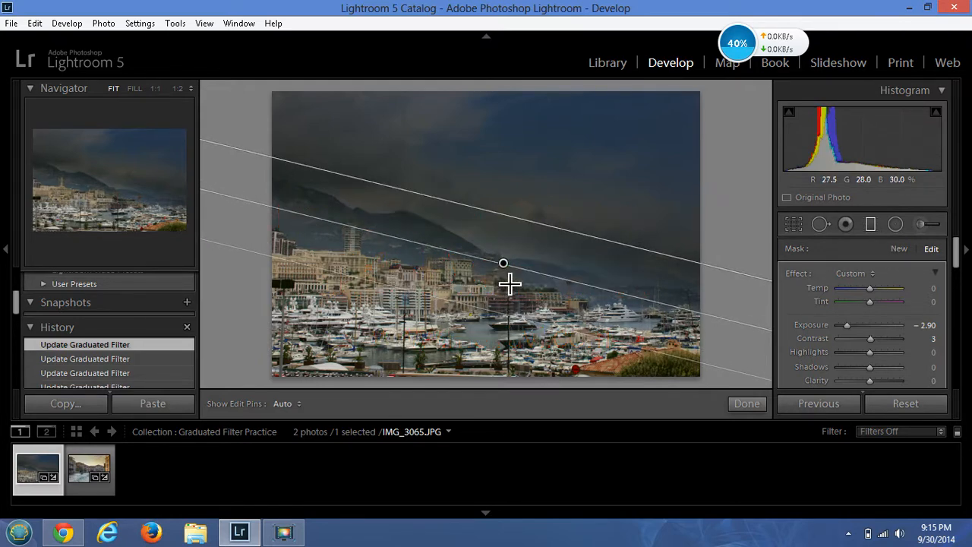
pyautogui.moveTo(506, 269); pyautogui.dragTo(510, 265)
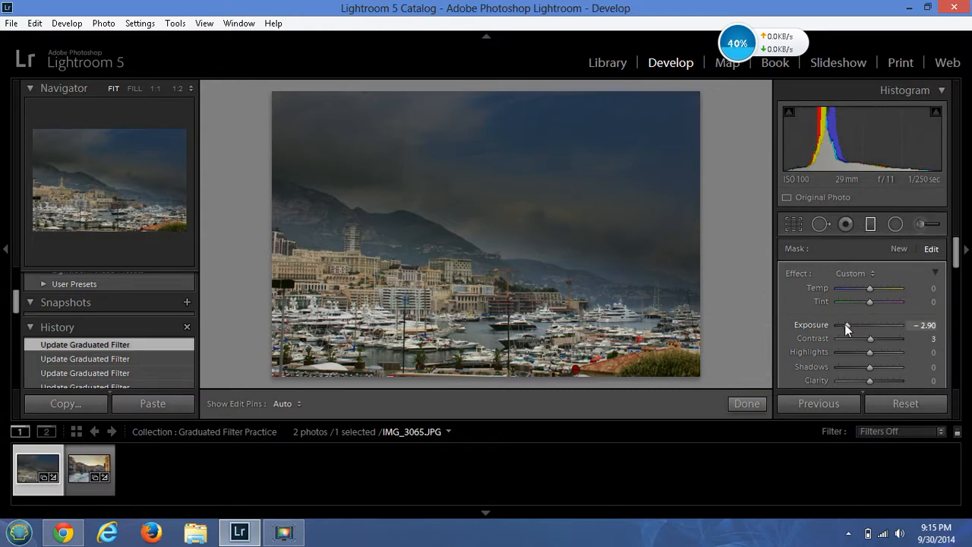
pyautogui.moveTo(848, 325); pyautogui.dragTo(866, 327)
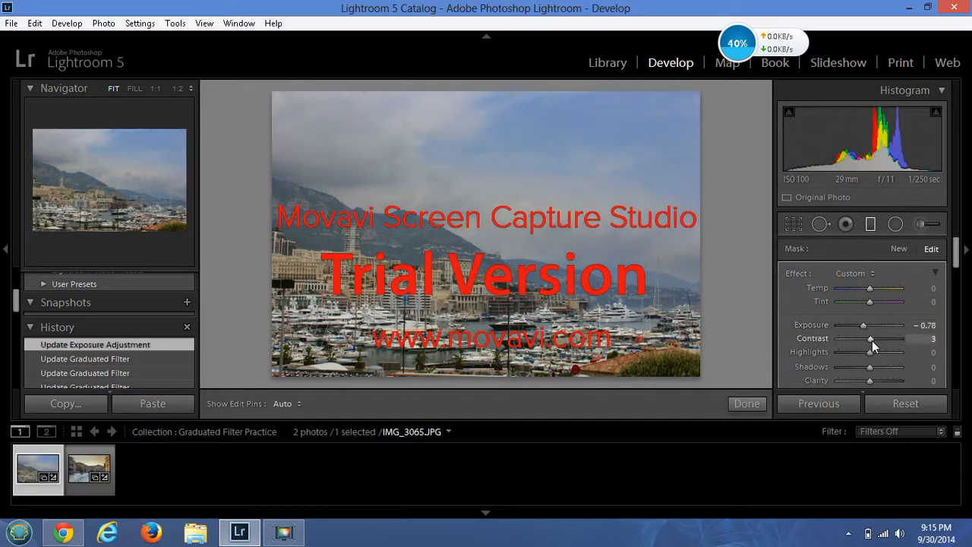
# Step: Set the sky filter's contrast to 29, clarity to 29 and sharpness to 26, and fine-tune its exposure to −0.69
pyautogui.moveTo(956, 259); pyautogui.dragTo(956, 280)
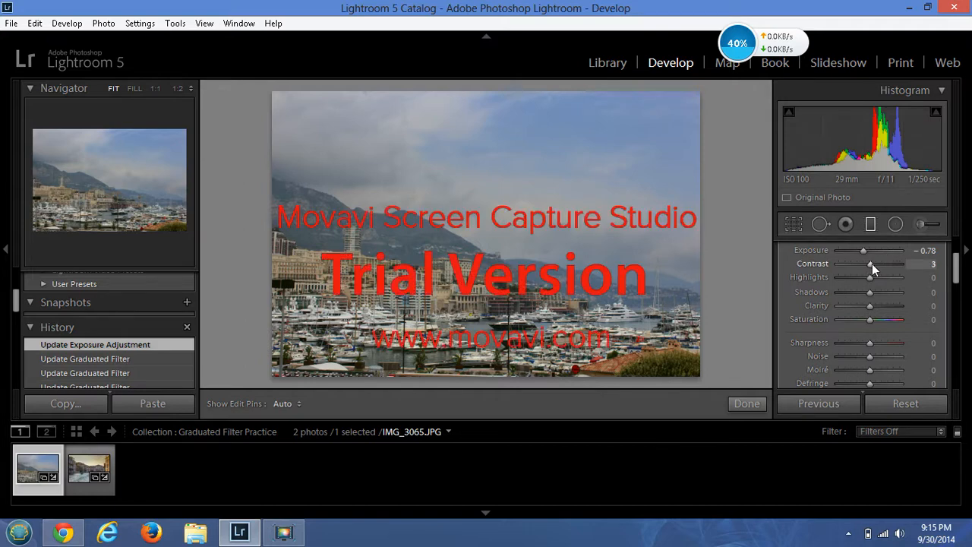
pyautogui.moveTo(873, 265); pyautogui.dragTo(880, 266)
pyautogui.moveTo(871, 306); pyautogui.dragTo(879, 306)
pyautogui.moveTo(871, 342); pyautogui.dragTo(879, 345)
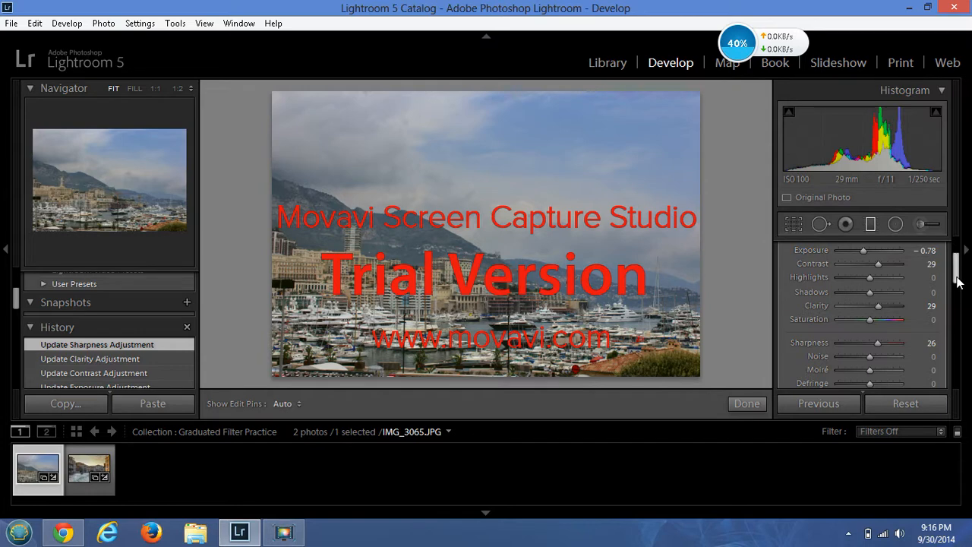
pyautogui.moveTo(959, 282); pyautogui.dragTo(956, 272)
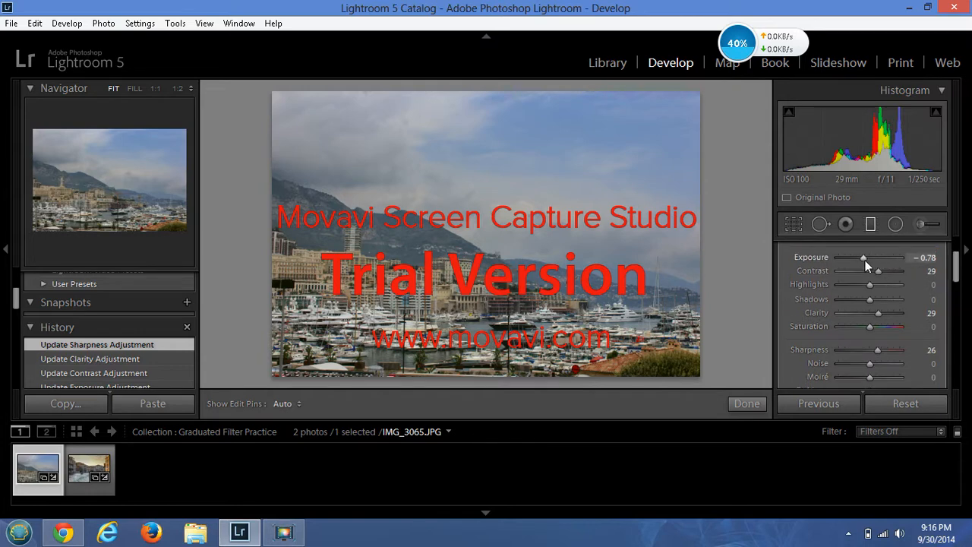
pyautogui.moveTo(865, 259); pyautogui.dragTo(863, 263)
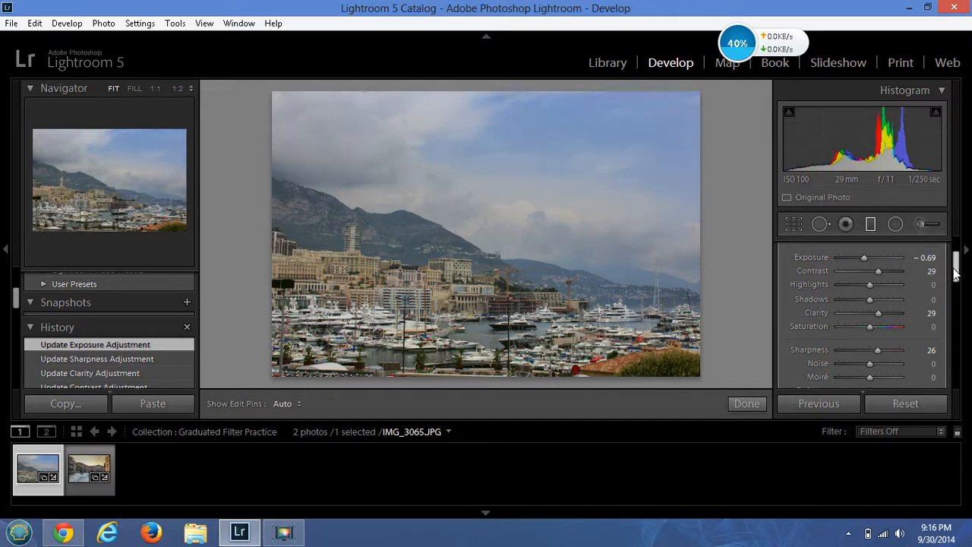
# Step: Compare the harbour photo with the graduated filter switched off and on twice, leave it enabled and finish the filter editing
pyautogui.moveTo(956, 276); pyautogui.dragTo(958, 287)
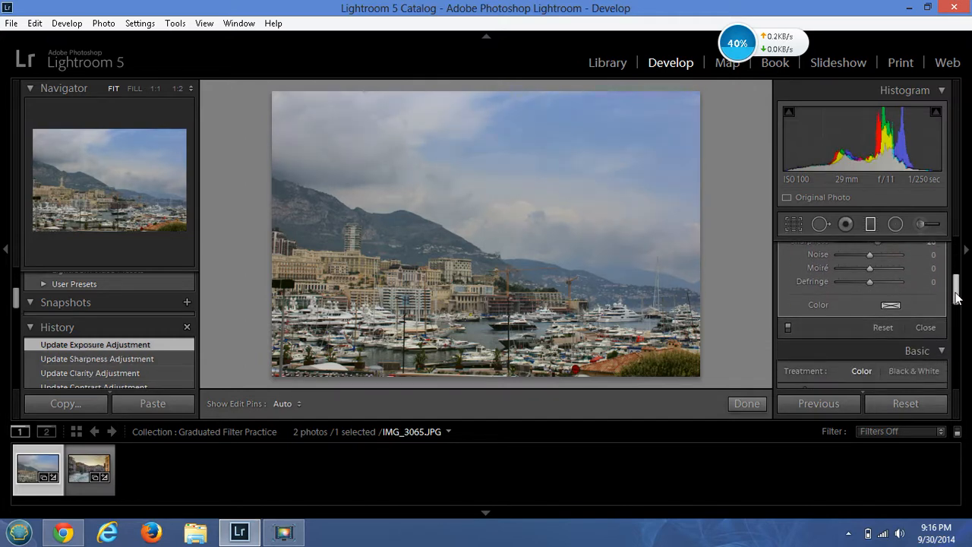
pyautogui.click(789, 327)
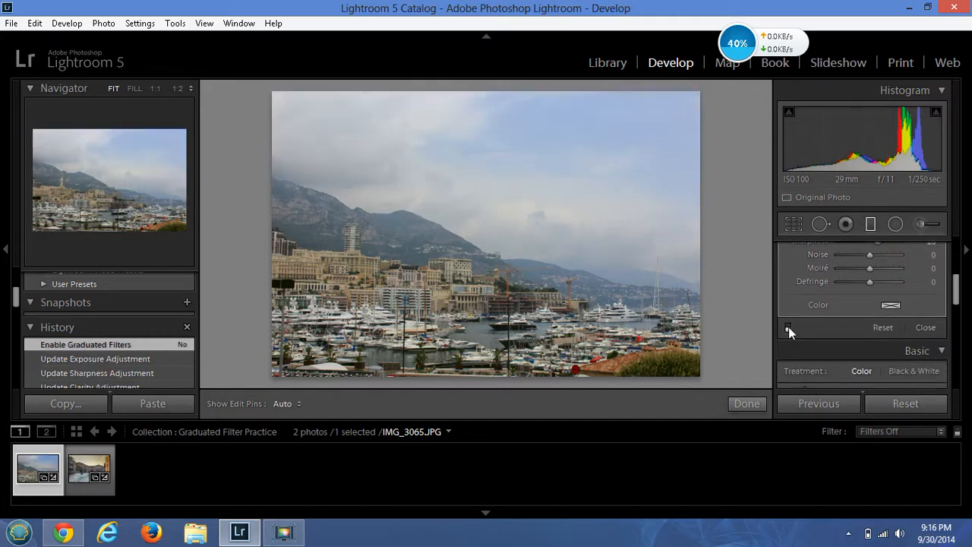
pyautogui.click(788, 327)
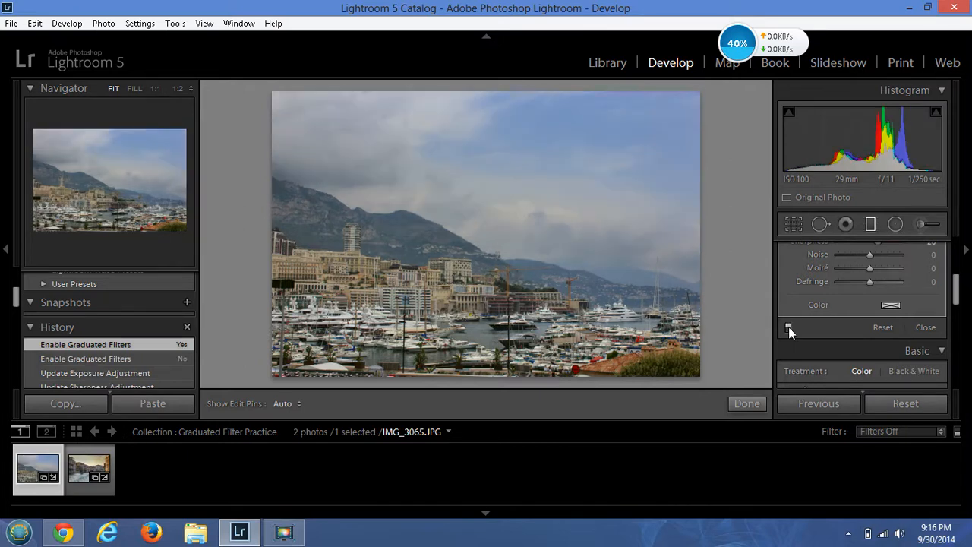
pyautogui.click(789, 326)
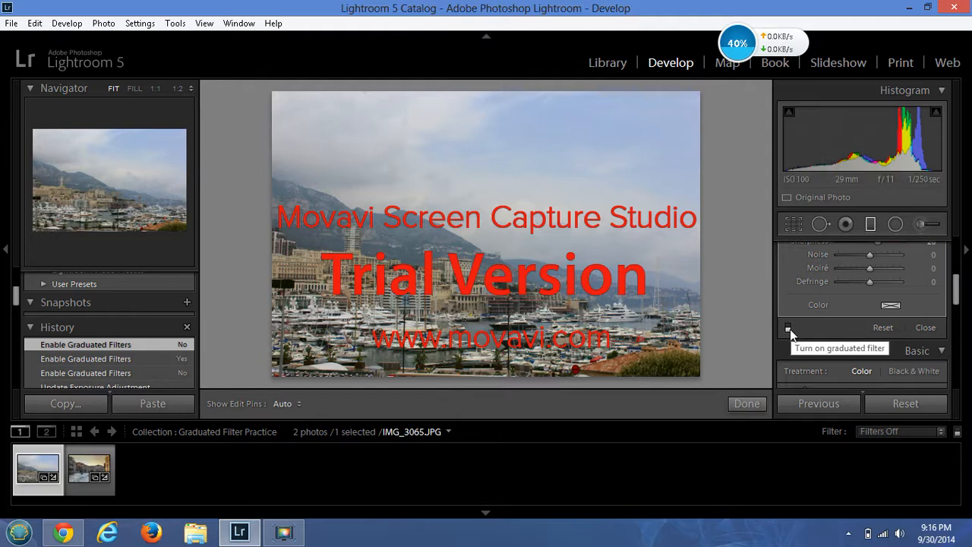
pyautogui.click(789, 328)
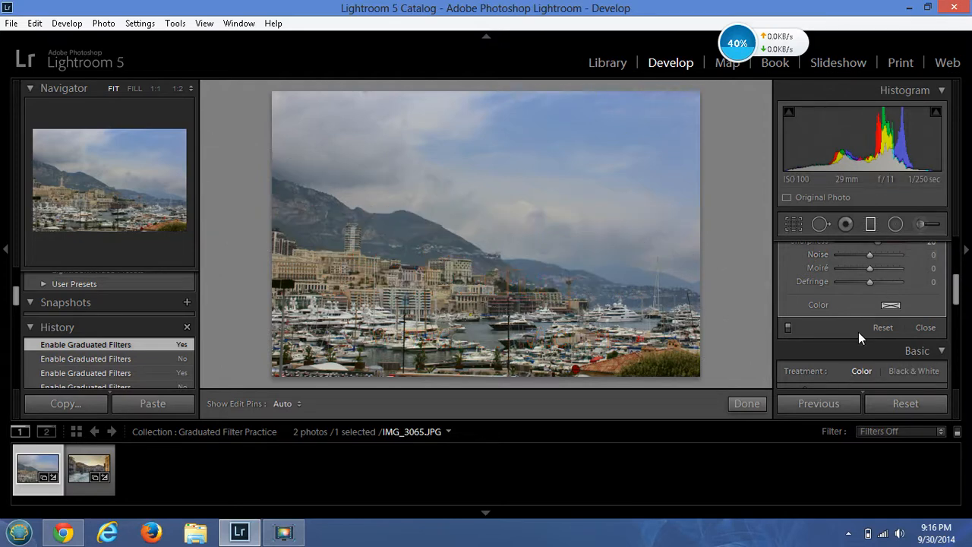
pyautogui.click(742, 404)
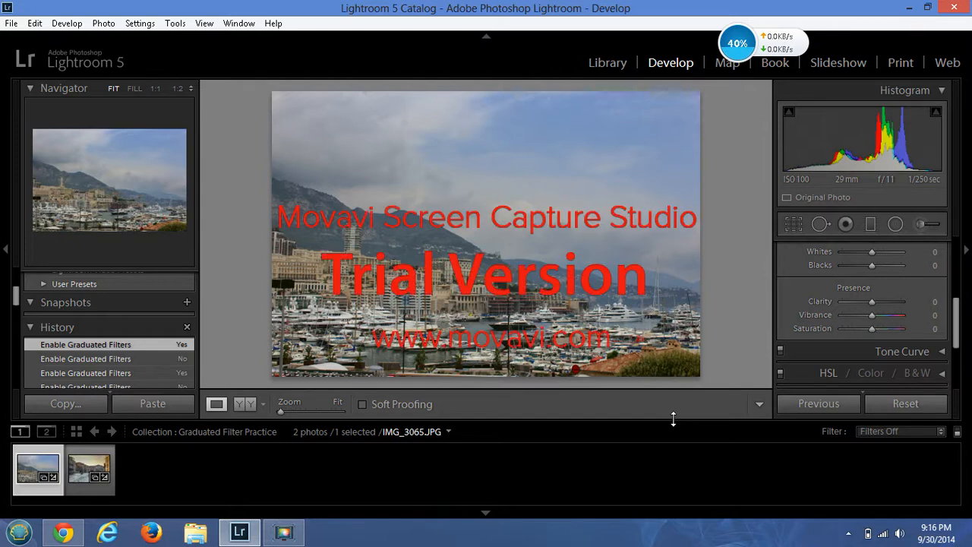
pyautogui.click(293, 530)
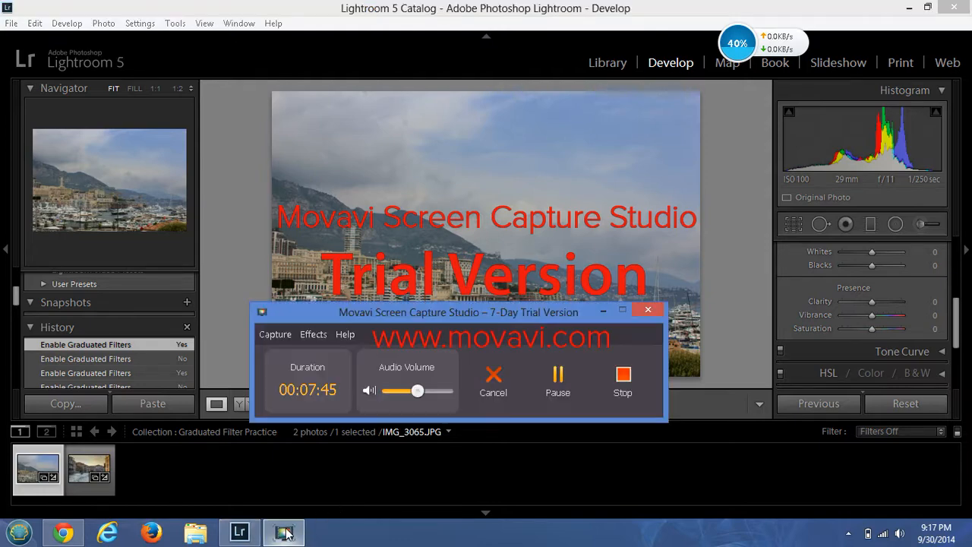